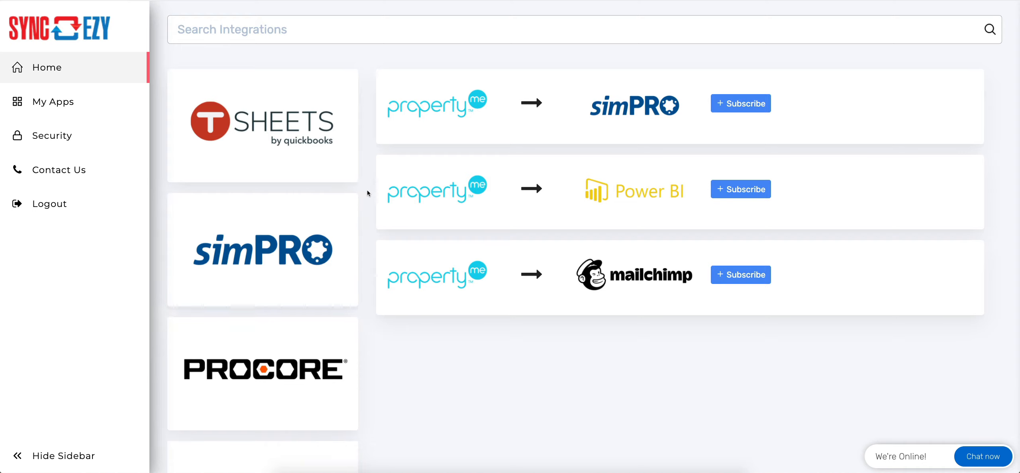
- Examine the description of the PropertyMe to simPRO integration in the integrations list
mouse_move(473, 116)
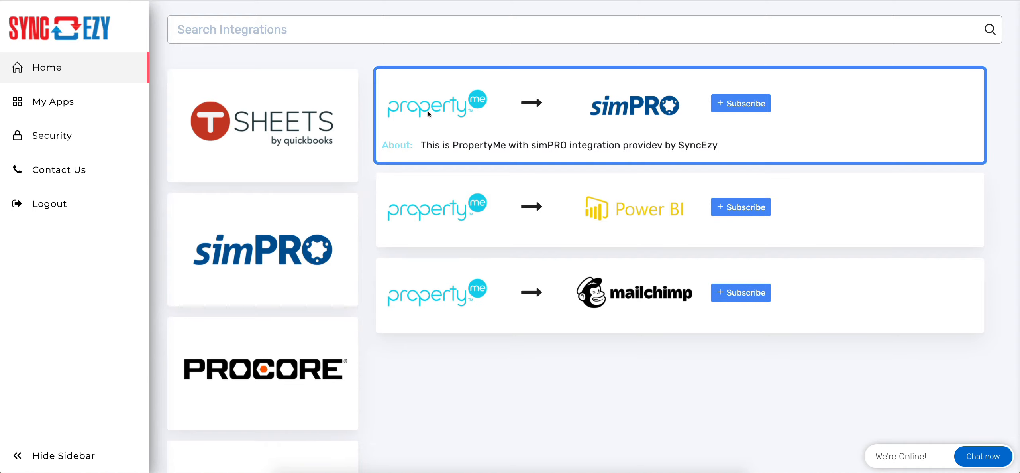
scroll(741, 114, down, 1)
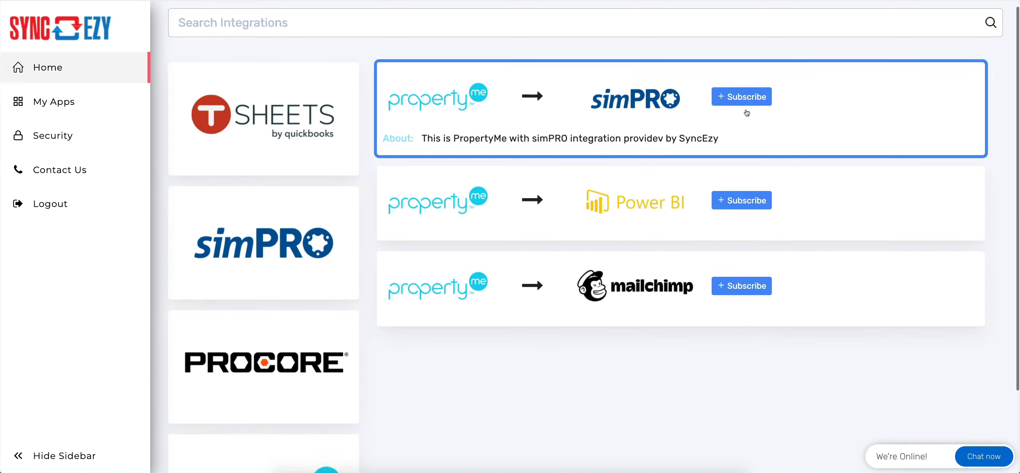
scroll(749, 118, up, 1)
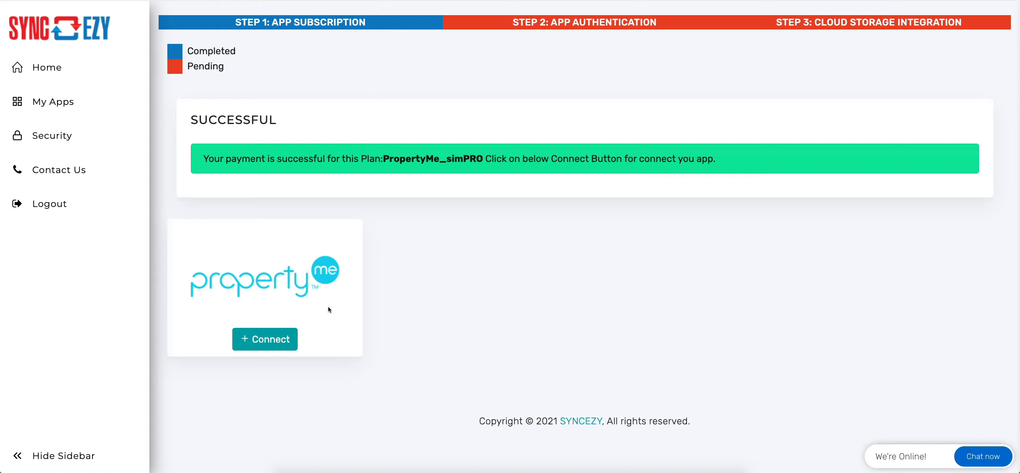
- Connect PropertyMe by signing in with the prefilled credentials and allowing access to the SyncEzy portfolio
click(283, 338)
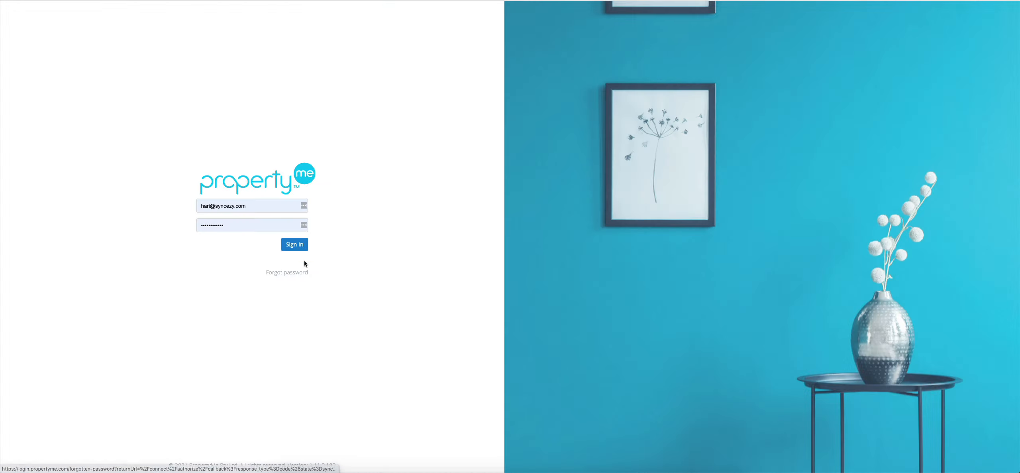
click(295, 245)
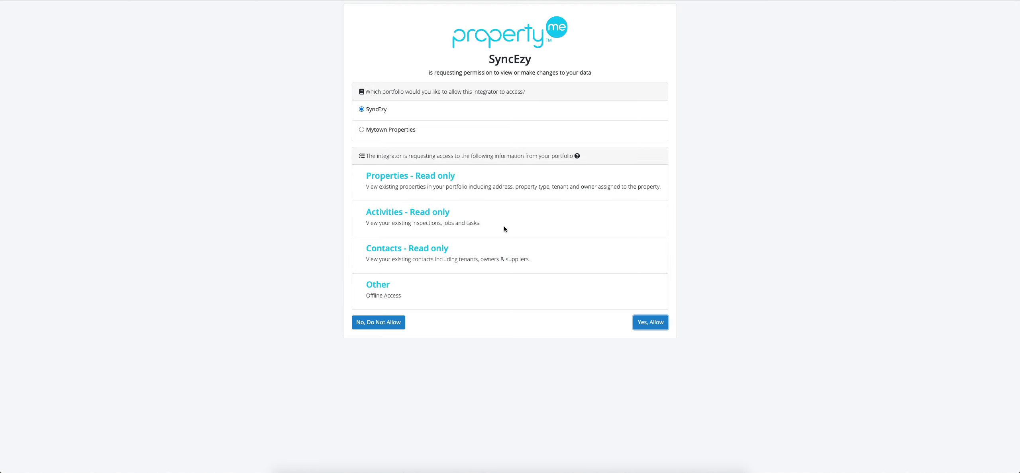
click(654, 322)
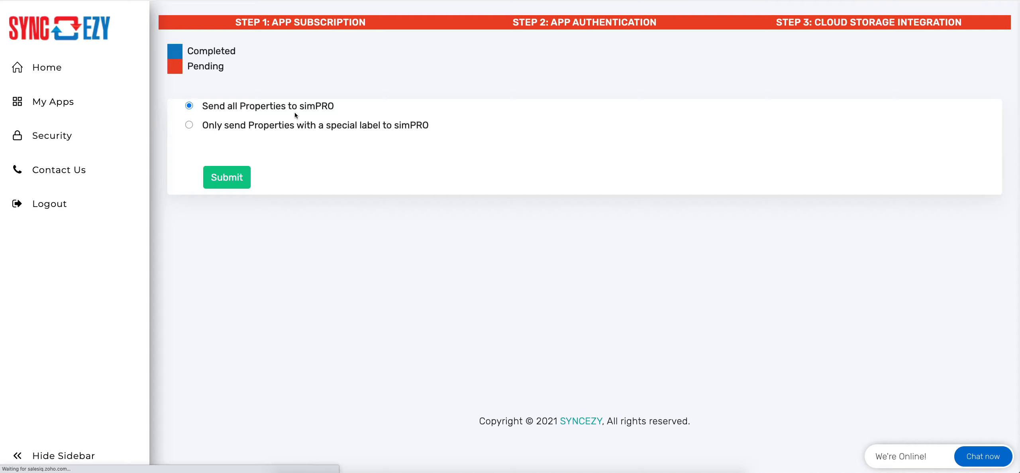
- Limit the properties sent to simPRO to those labelled FireServices and submit the setting
click(188, 125)
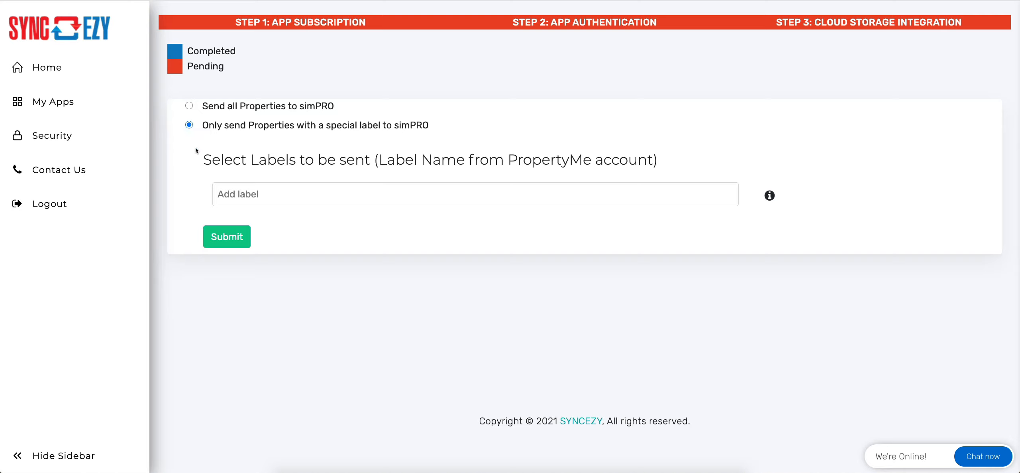
click(236, 194)
text(FireServices)
key(Return)
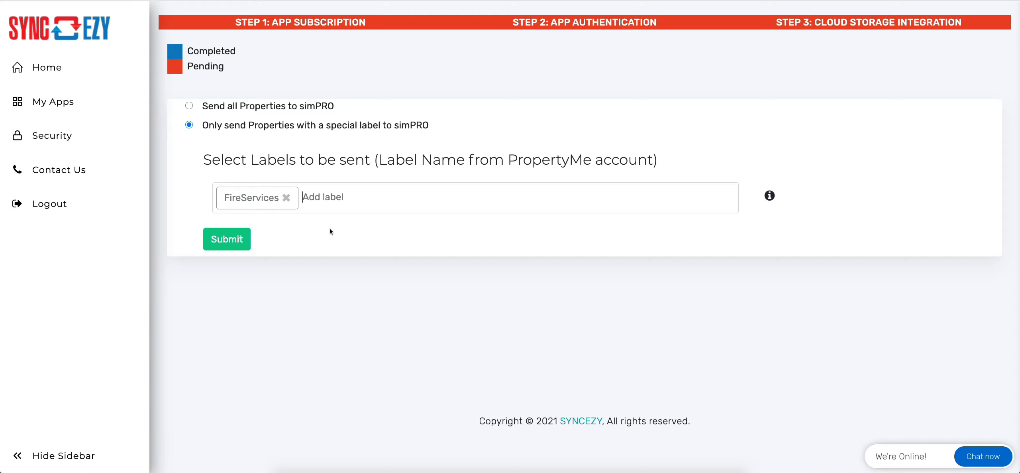
click(232, 238)
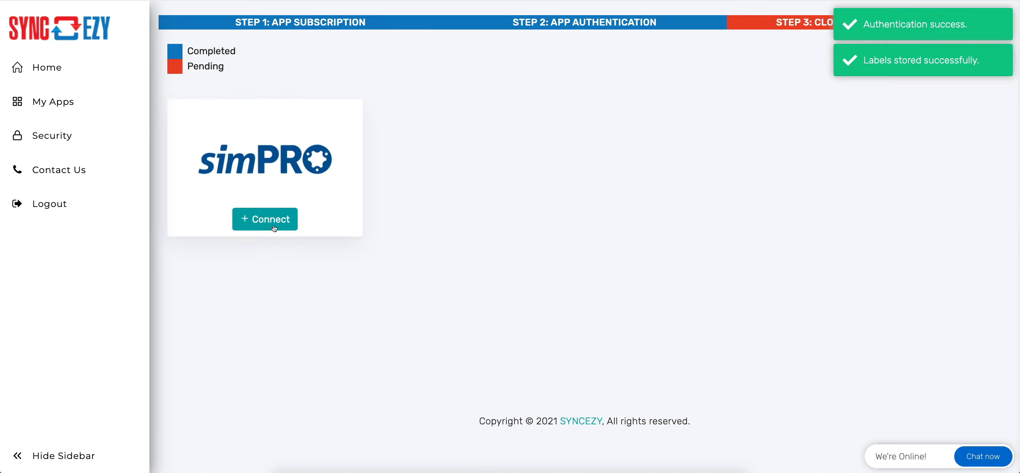
click(273, 225)
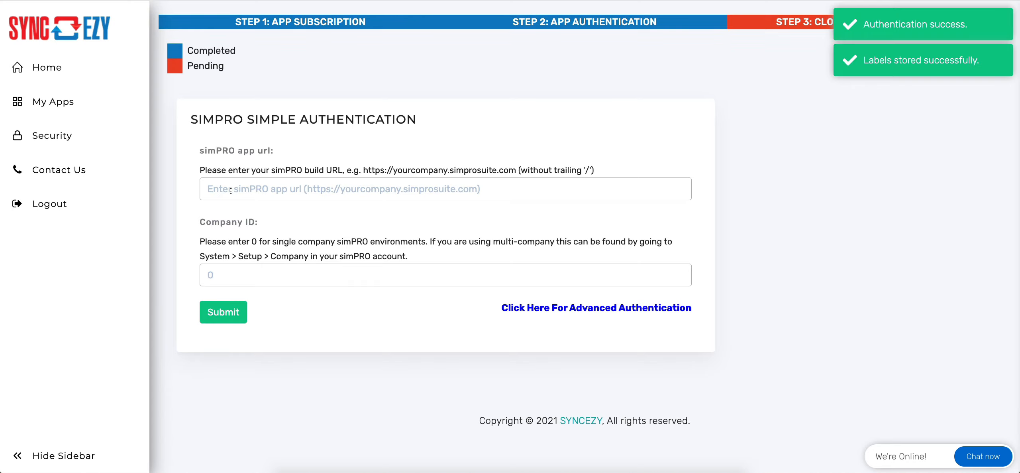
click(235, 190)
click(239, 206)
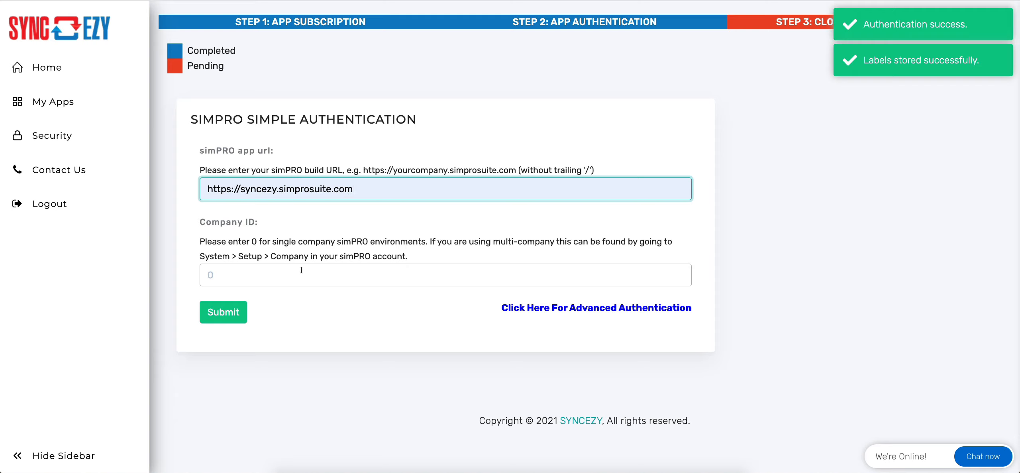
click(231, 277)
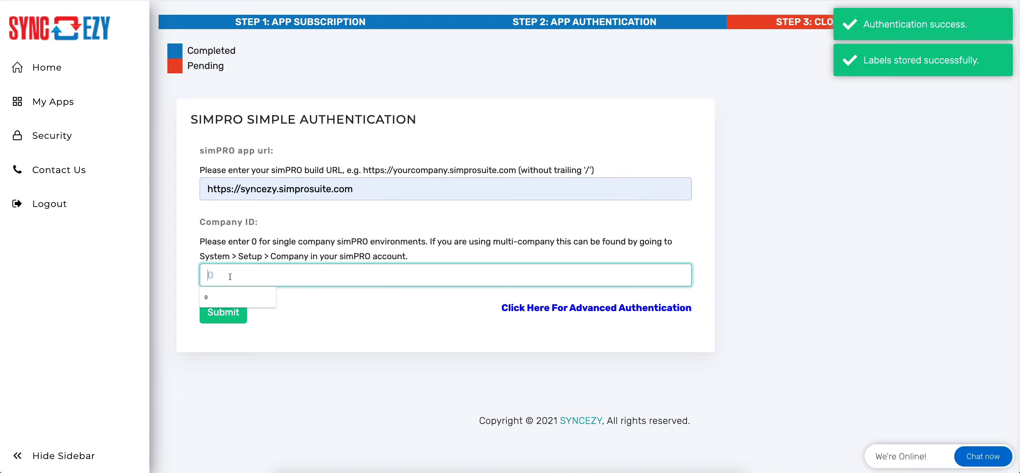
click(293, 304)
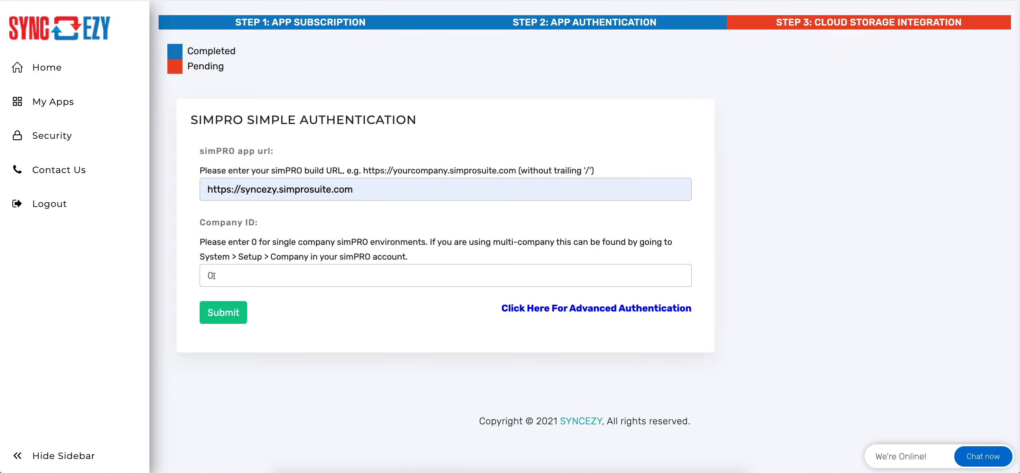
click(231, 313)
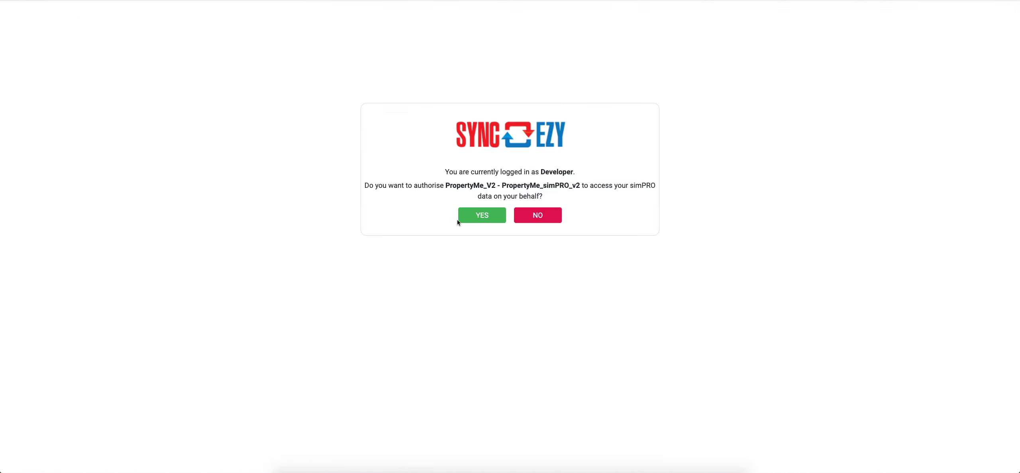
click(458, 220)
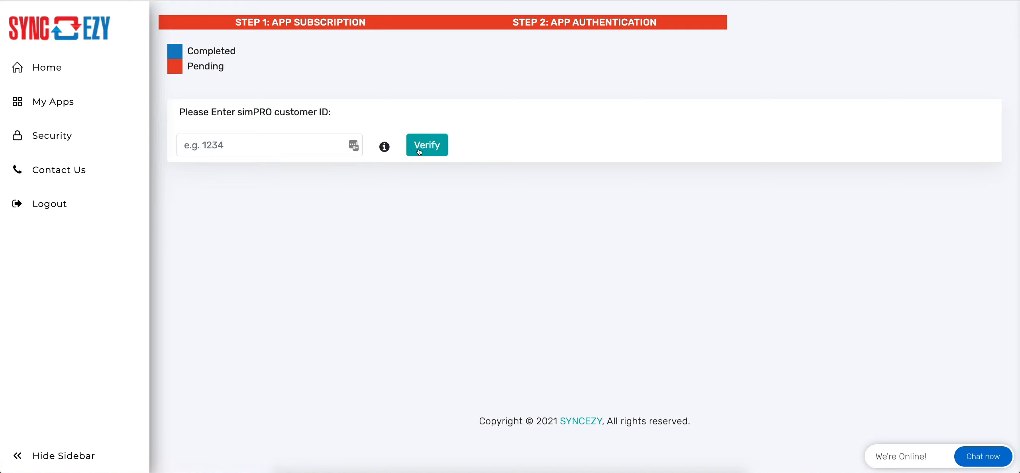
- Search the subscribed apps for "prop" and open the PropertyMe to simPRO app's details and data view
click(56, 104)
click(208, 41)
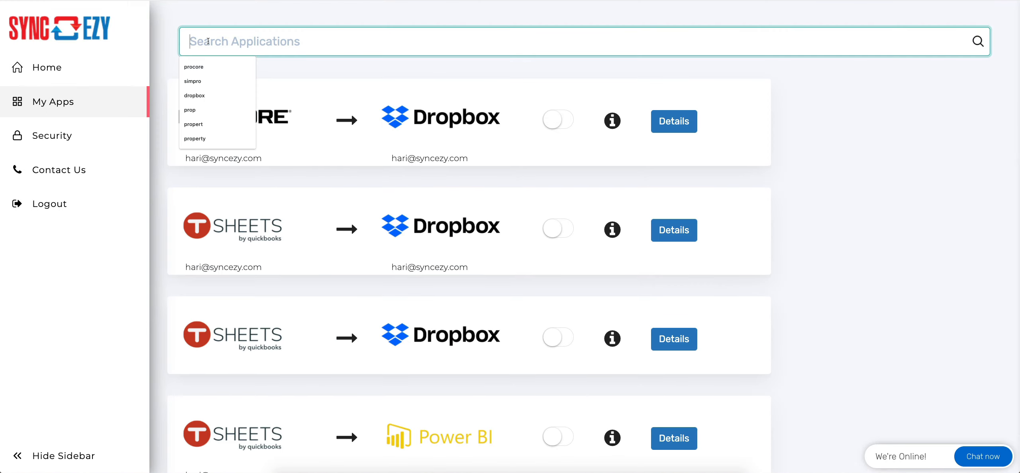
text(prop)
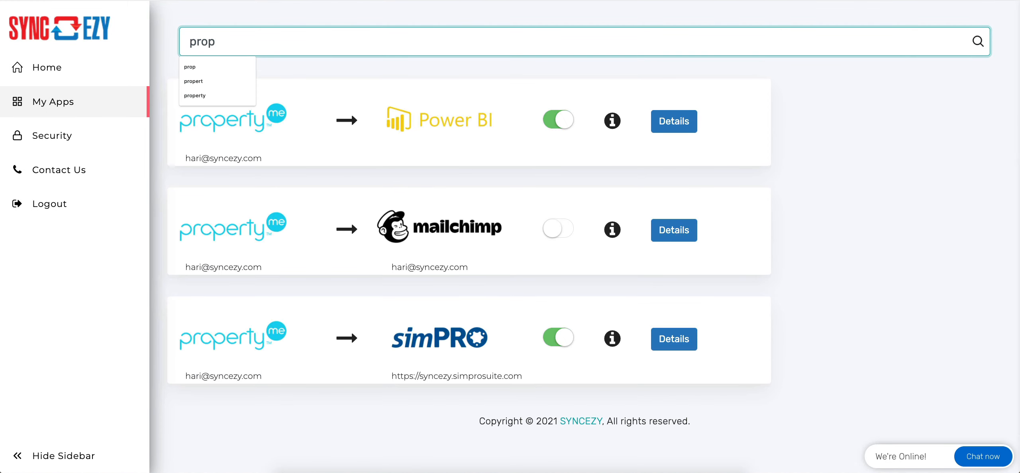
click(674, 342)
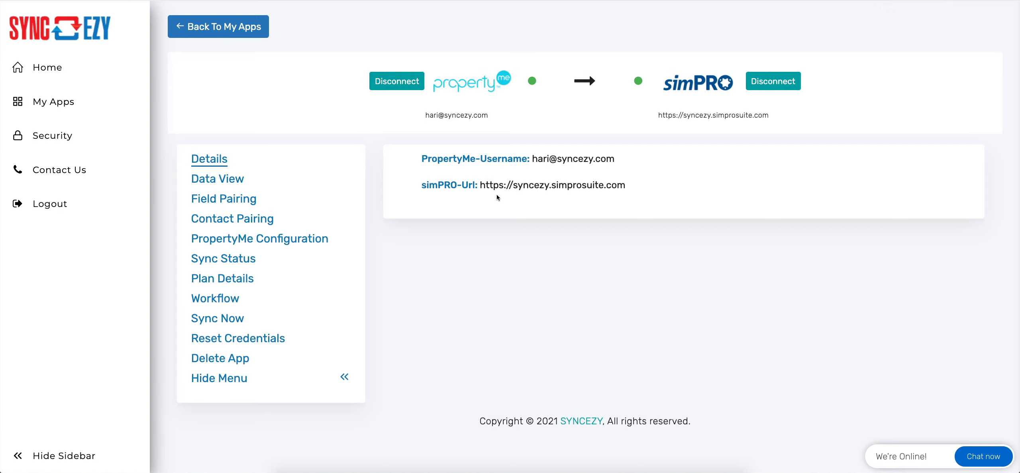
click(224, 181)
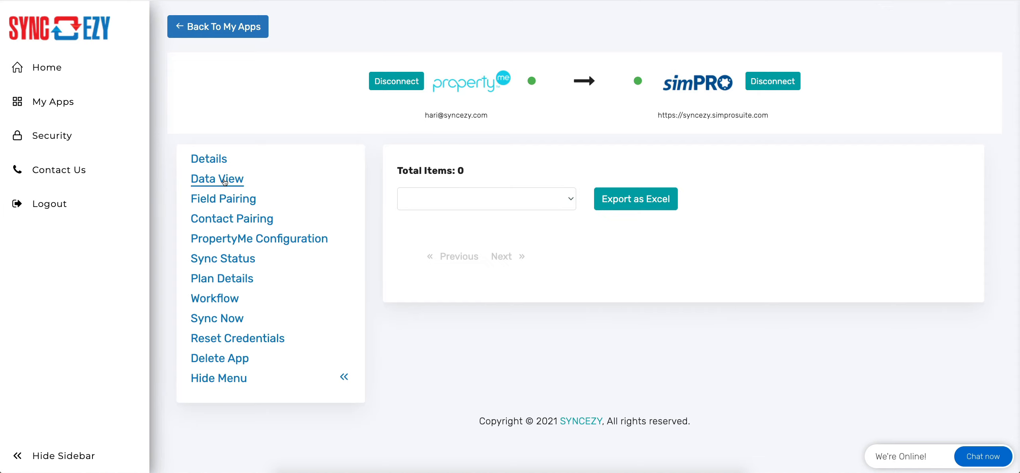
- In the field pairing, match the PropertyMe TenantContactReference field to the simPRO site Name field
click(241, 202)
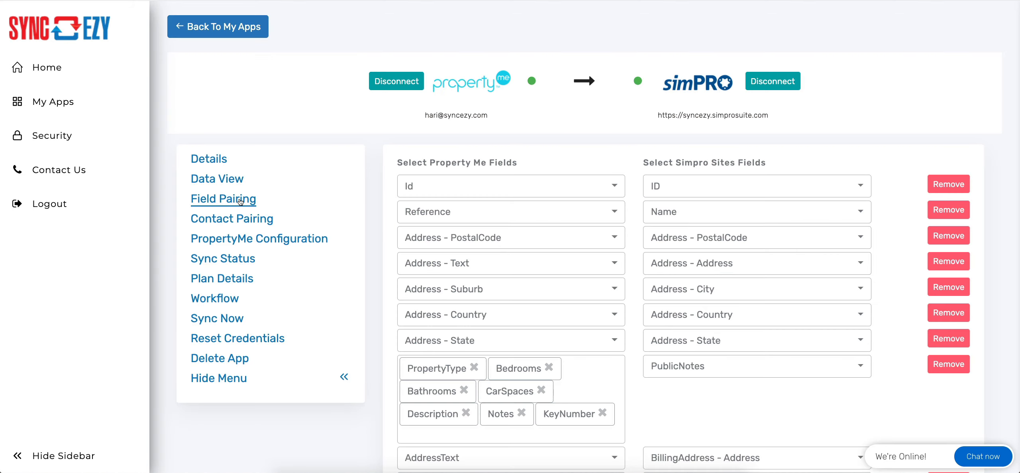
scroll(541, 261, down, 1)
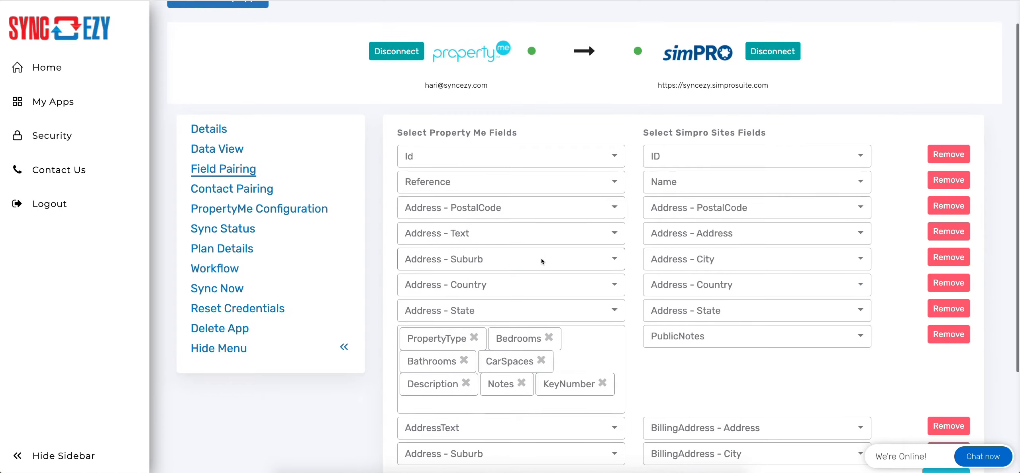
scroll(541, 262, down, 1)
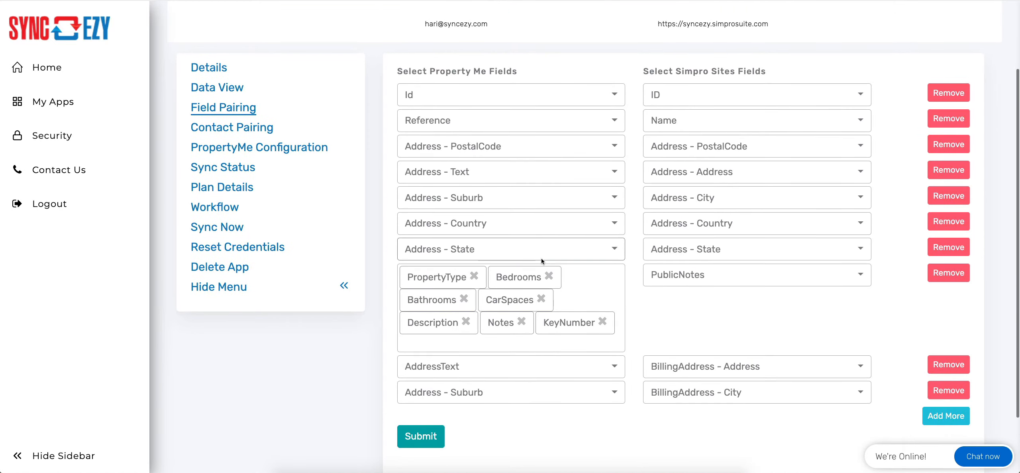
scroll(541, 261, down, 1)
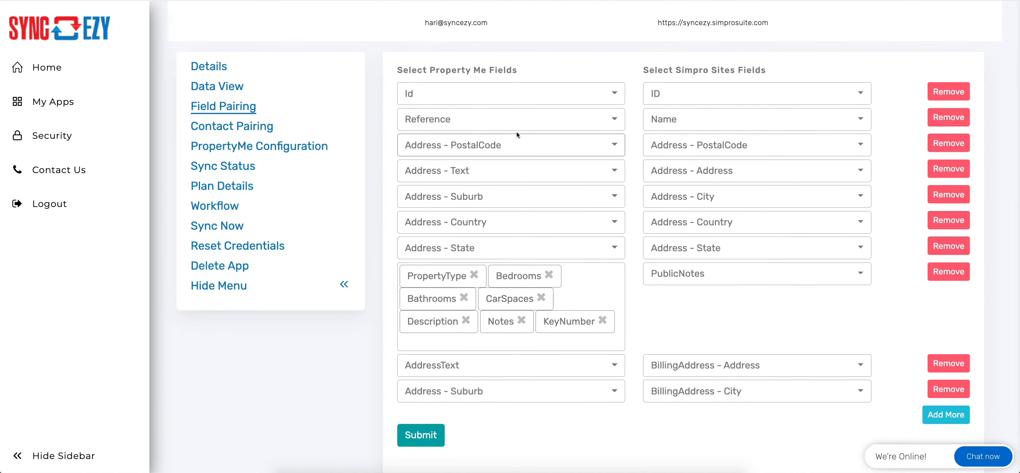
click(546, 122)
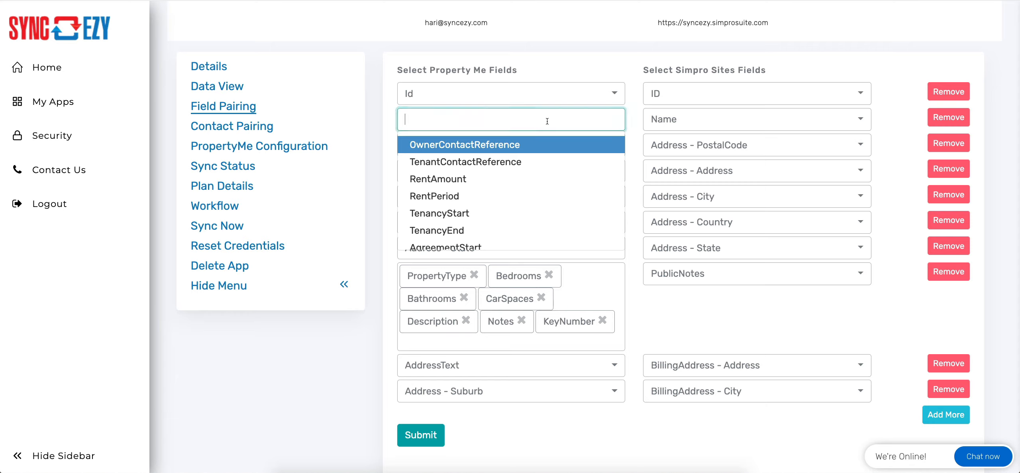
click(547, 162)
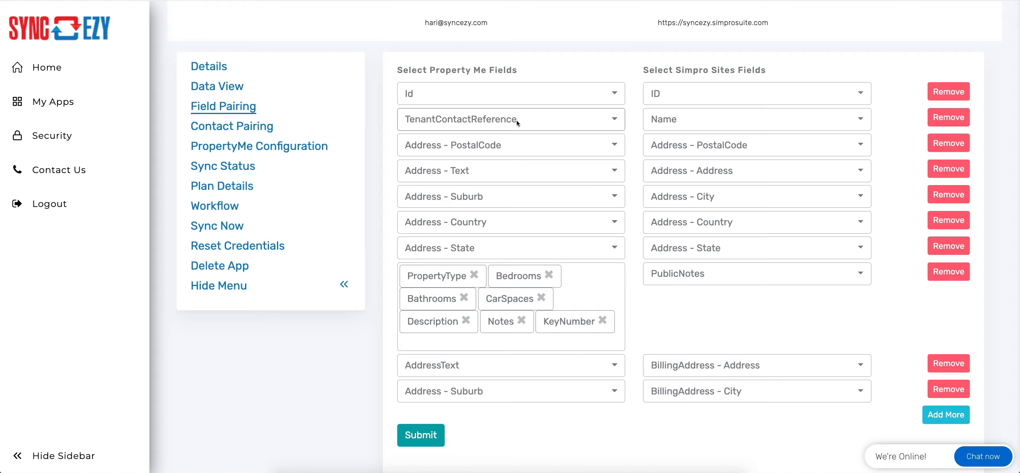
scroll(517, 120, up, 1)
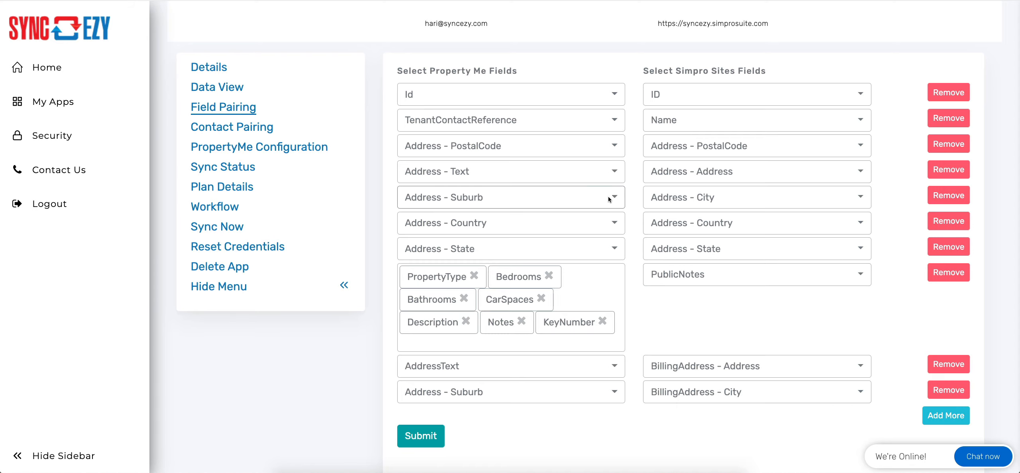
- Review the contact field pairing and the PropertyMe configuration of the integration
click(255, 128)
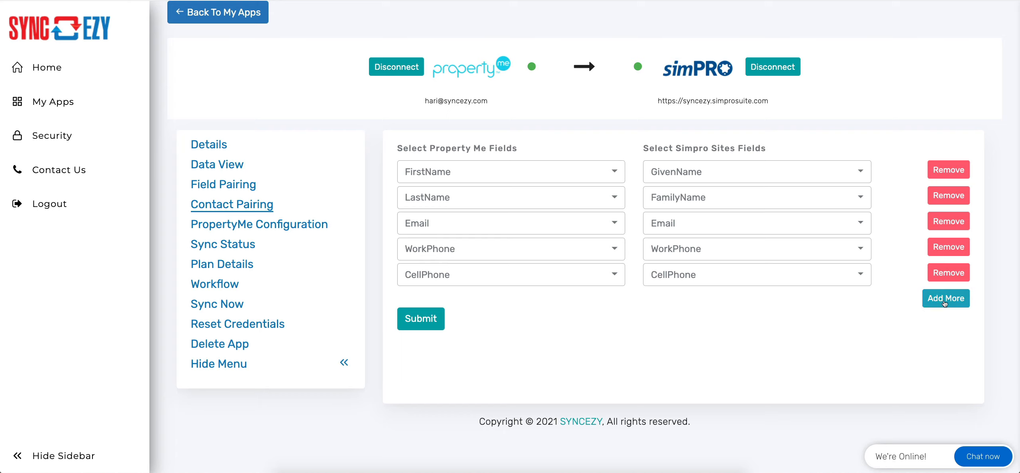
click(283, 226)
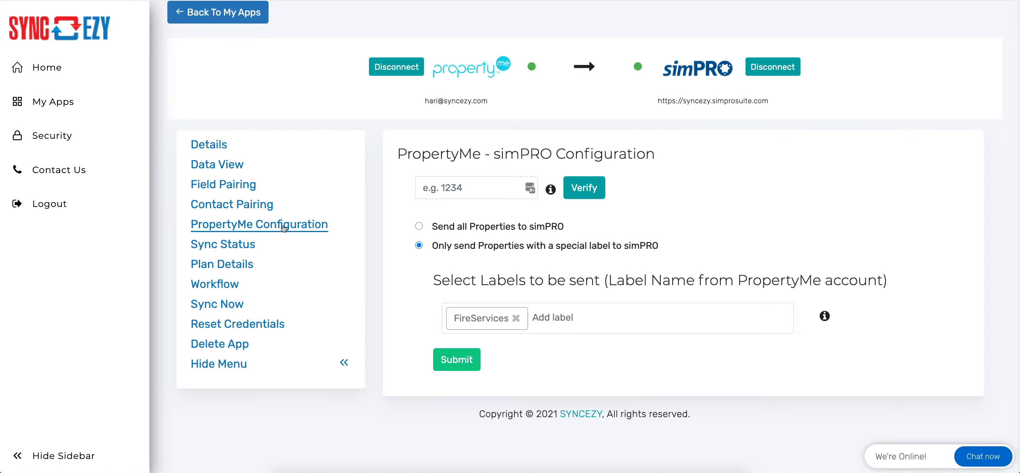